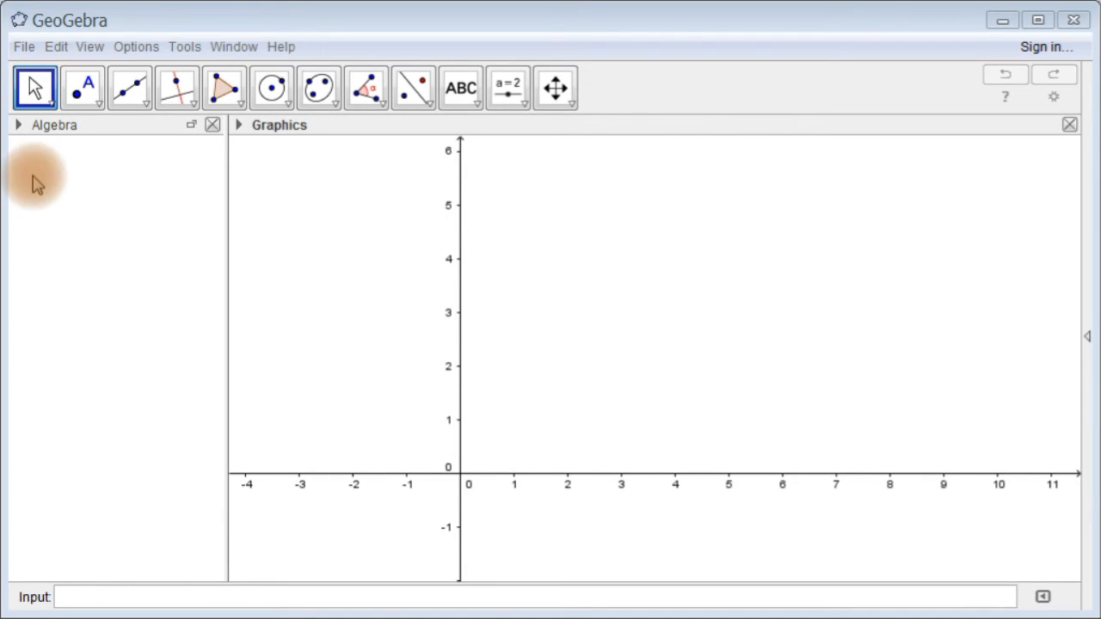
- Hide the coordinate axes in the graphics view preferences and close the preferences
click(92, 49)
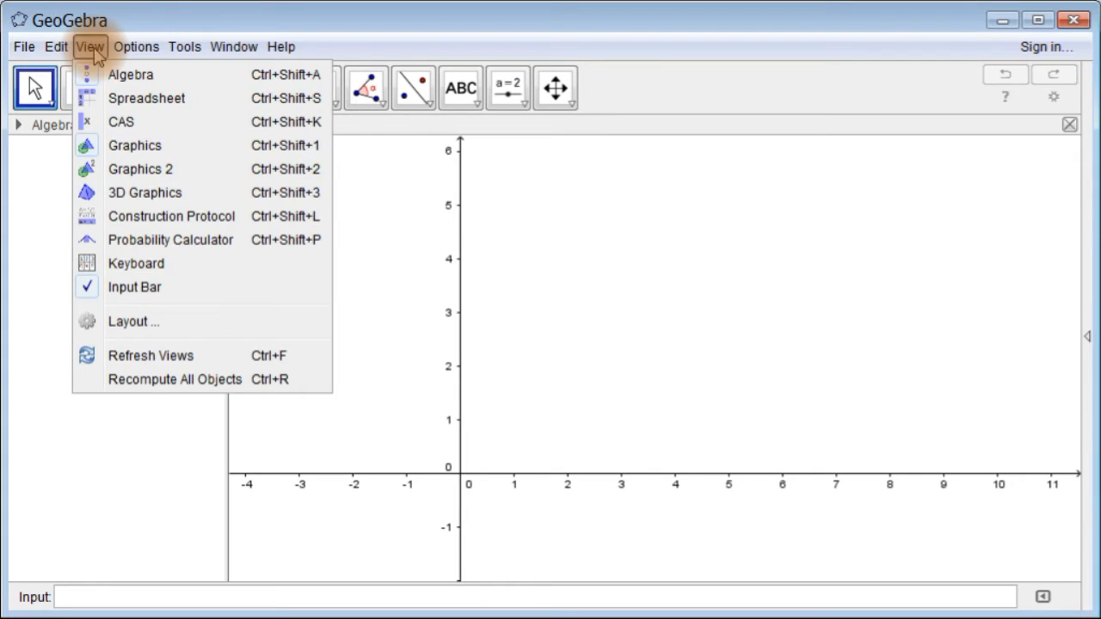
click(120, 322)
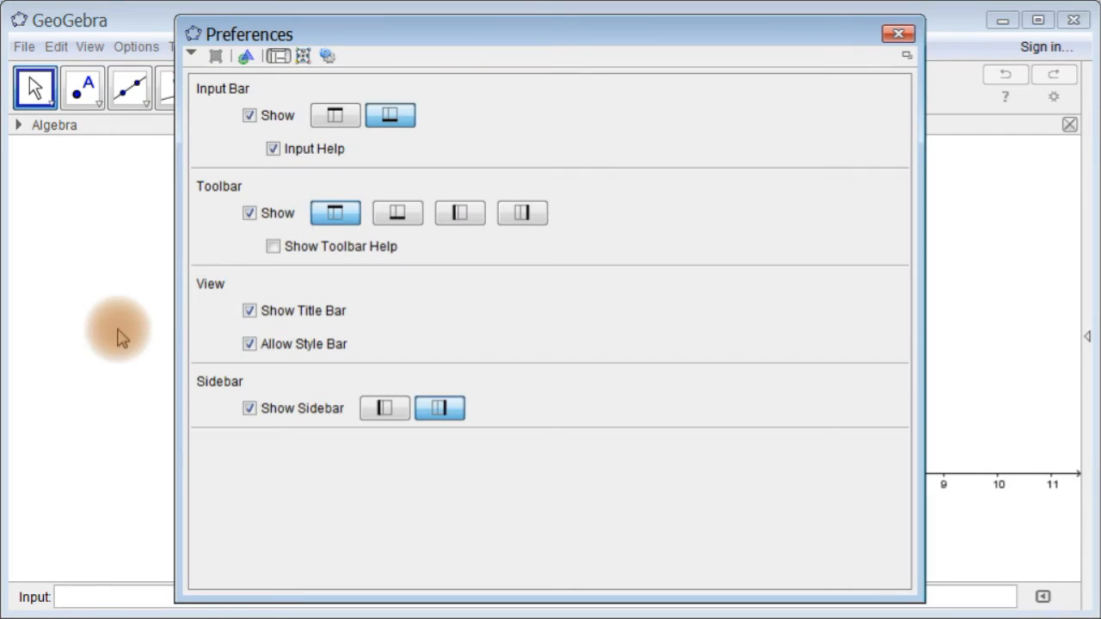
click(250, 58)
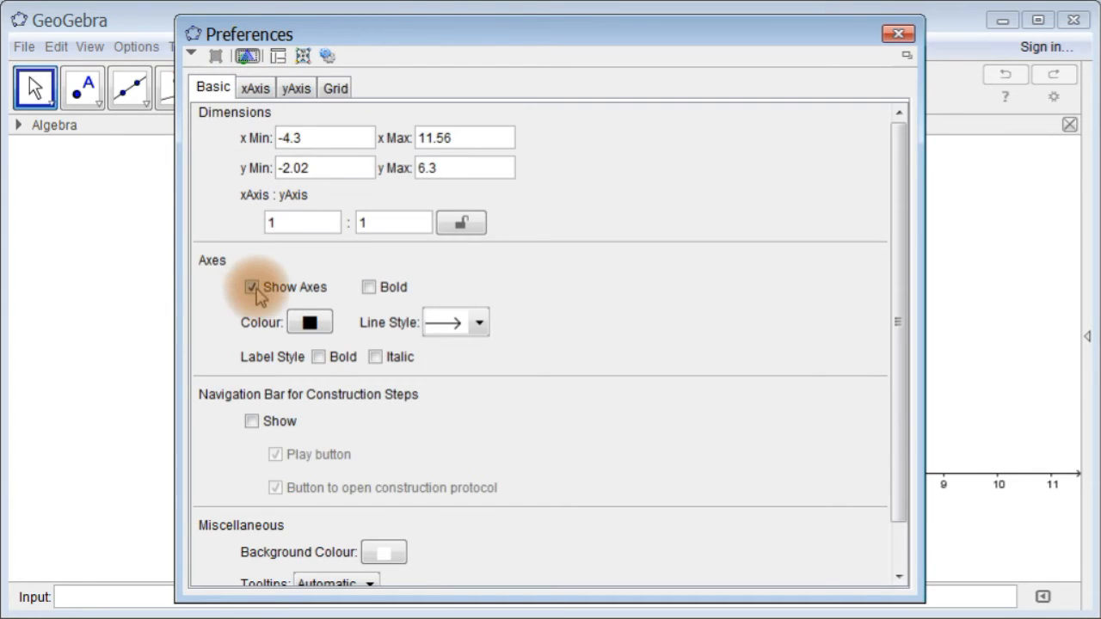
click(252, 289)
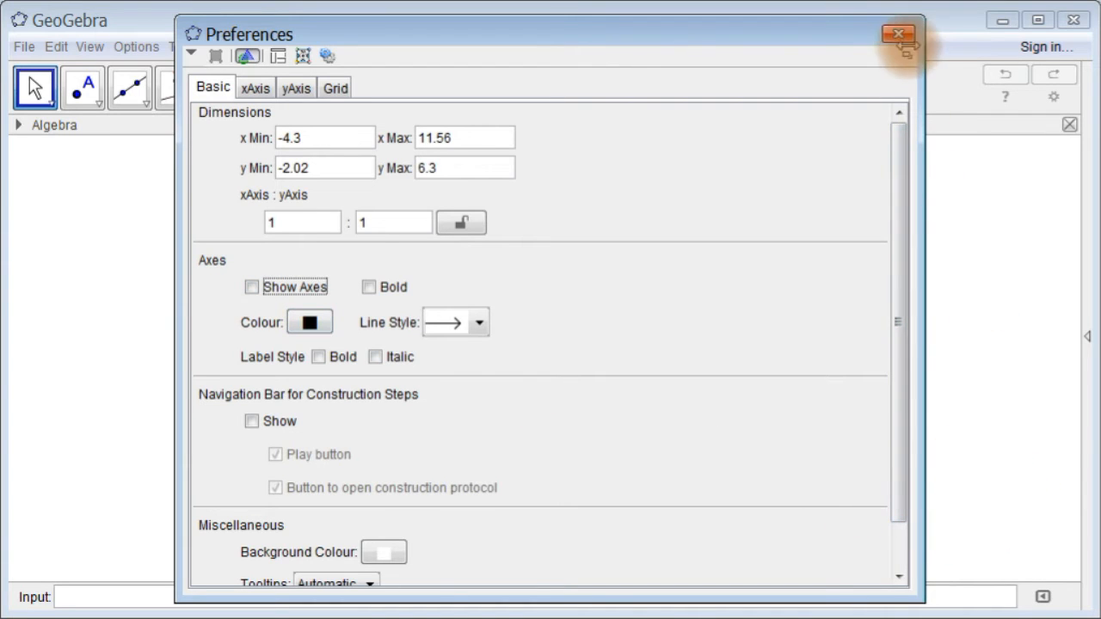
click(900, 36)
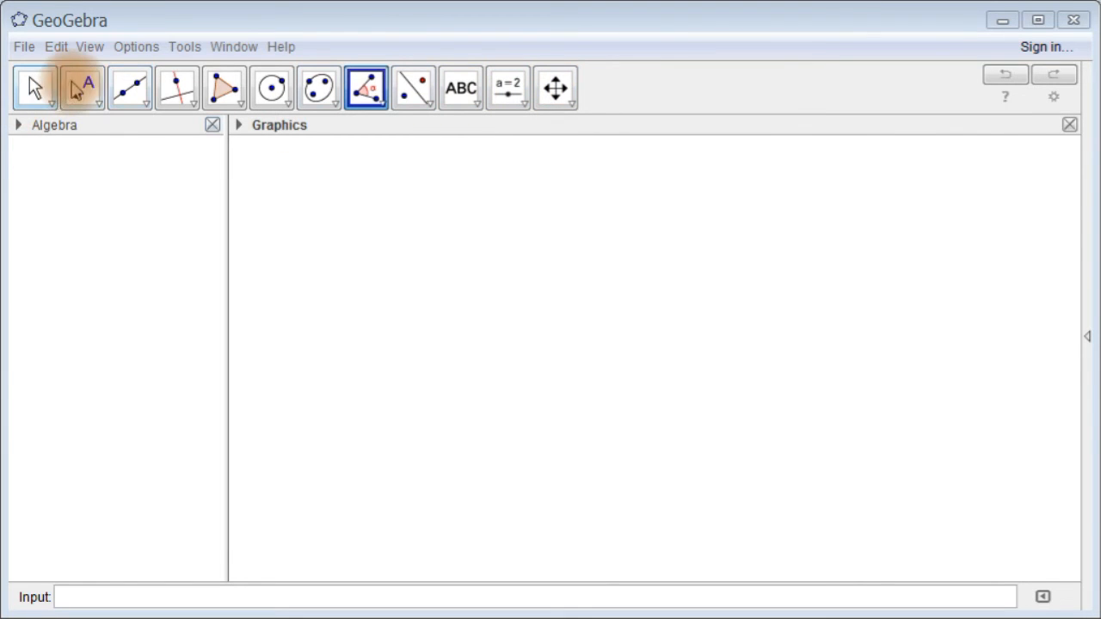
- Set the rounding of displayed values to 0 decimal places
click(135, 50)
mouse_move(160, 98)
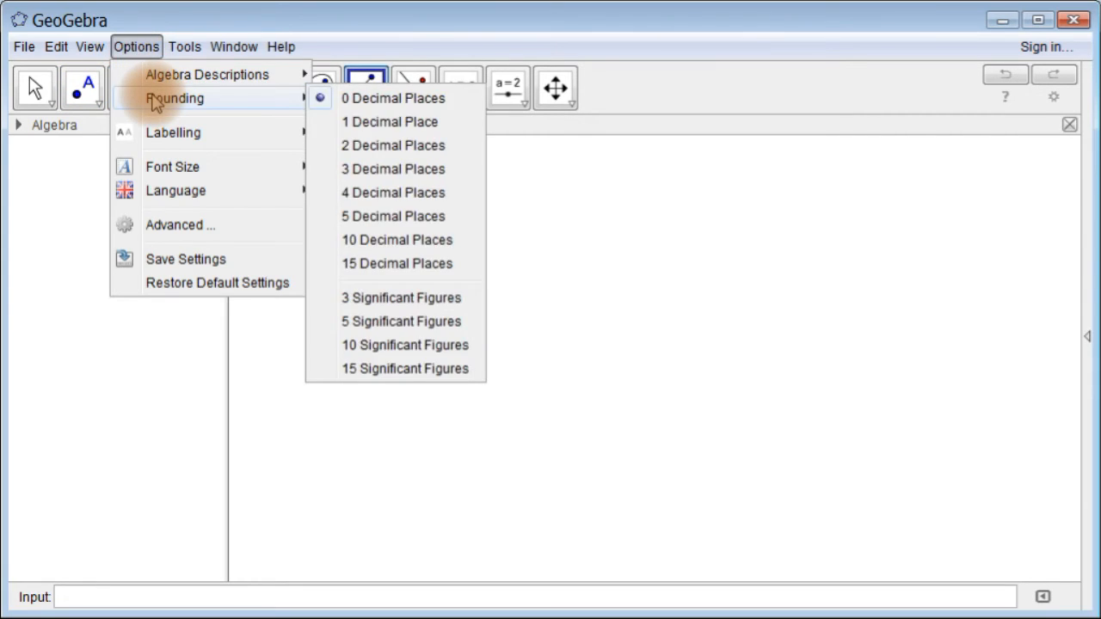
click(402, 100)
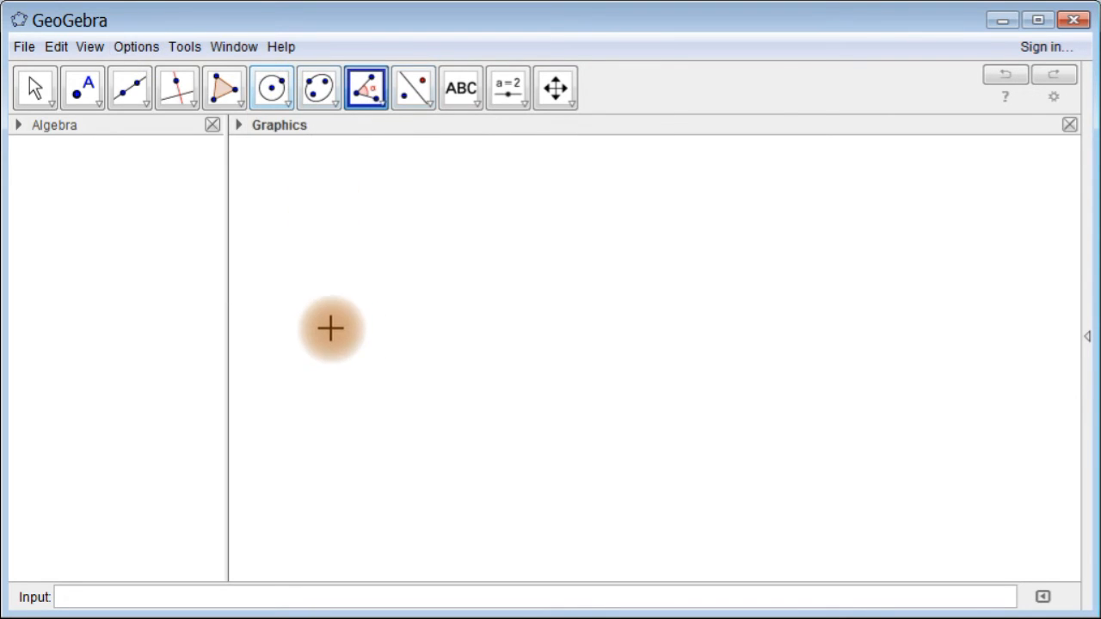
- Set the default range for angle objects to between 0° and 180°, apply it and close the preferences
click(140, 46)
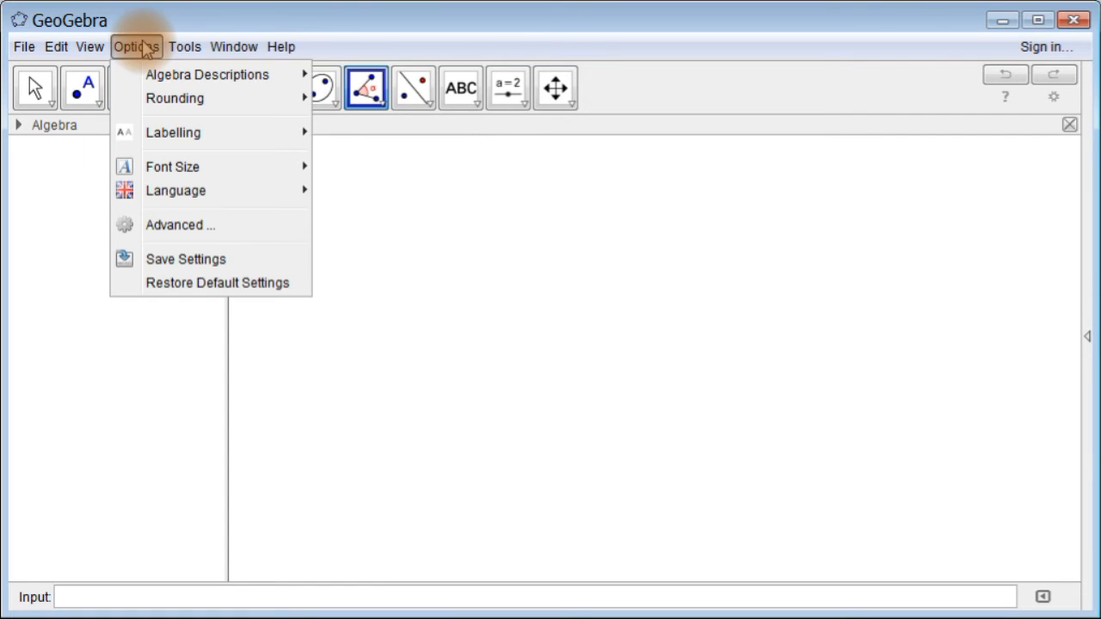
click(187, 225)
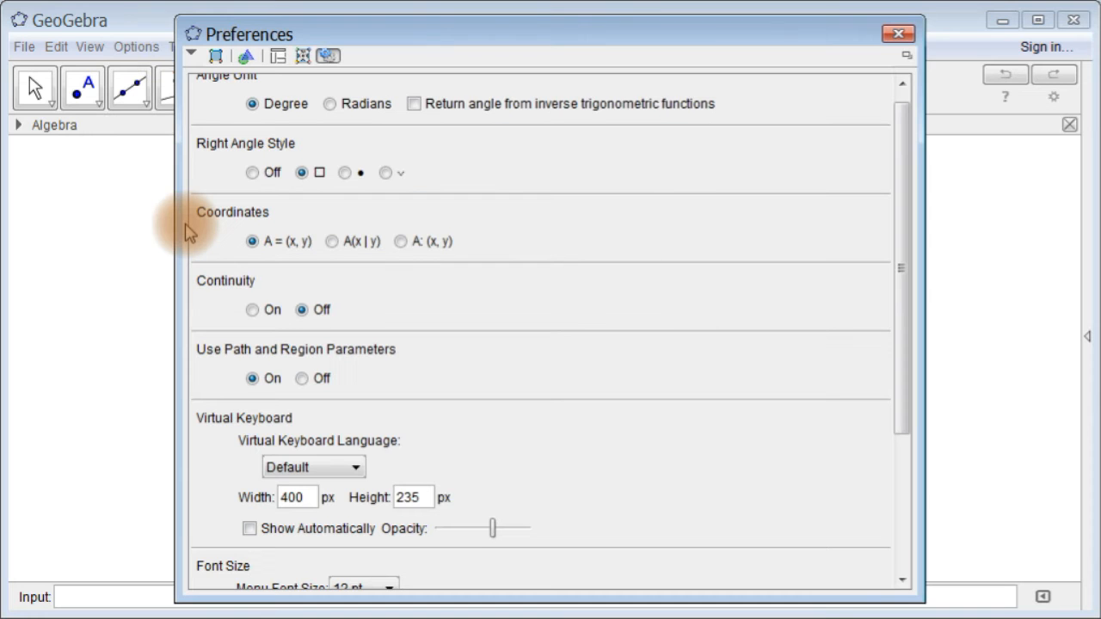
click(302, 57)
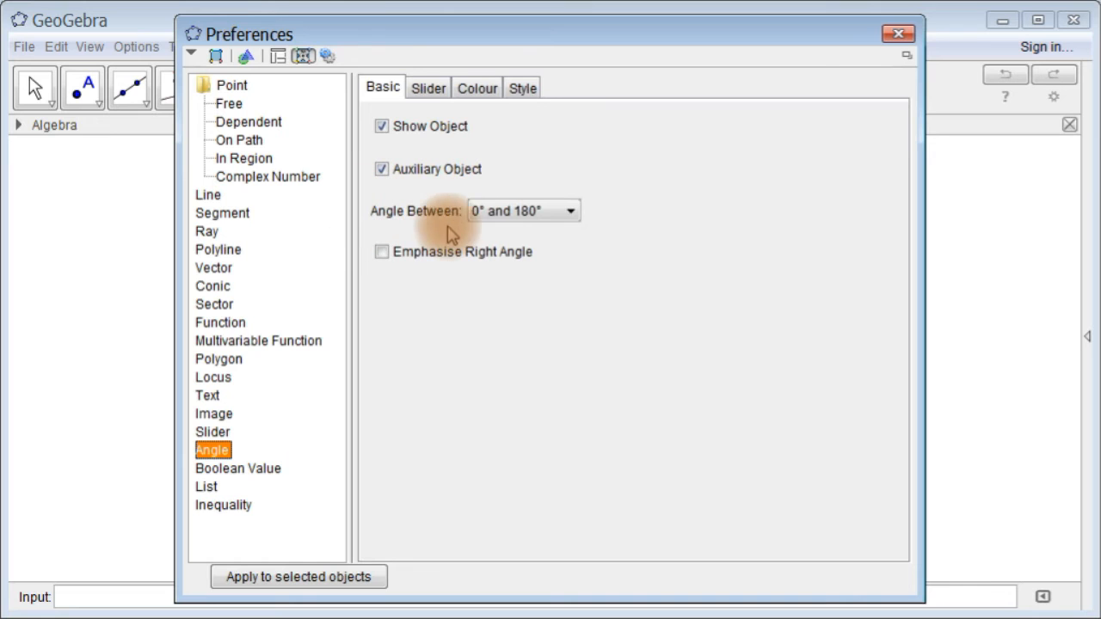
click(570, 211)
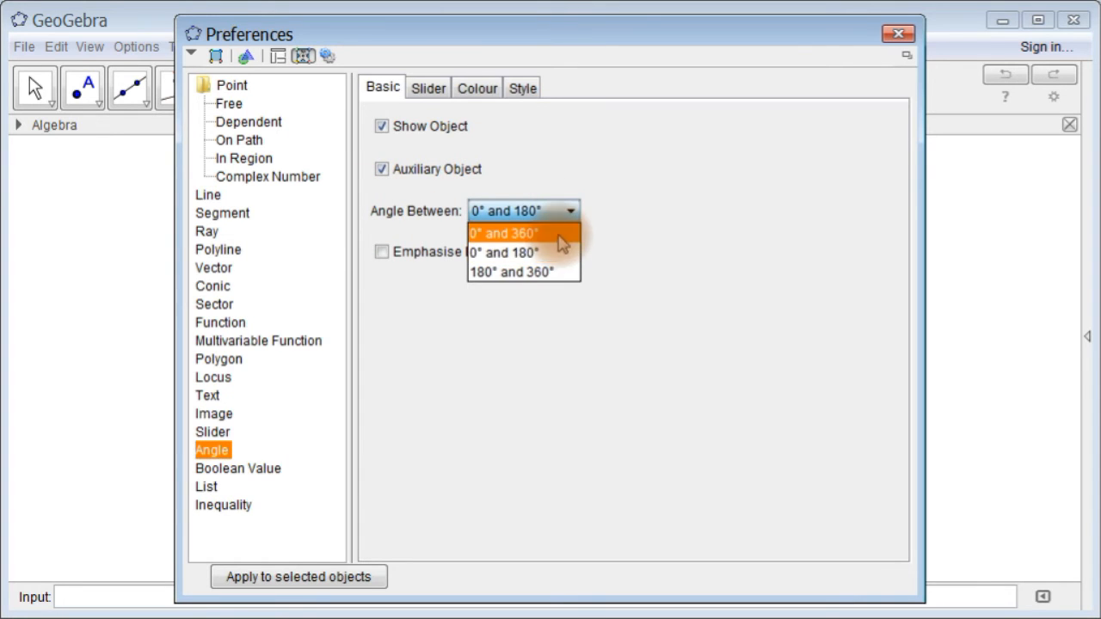
click(553, 254)
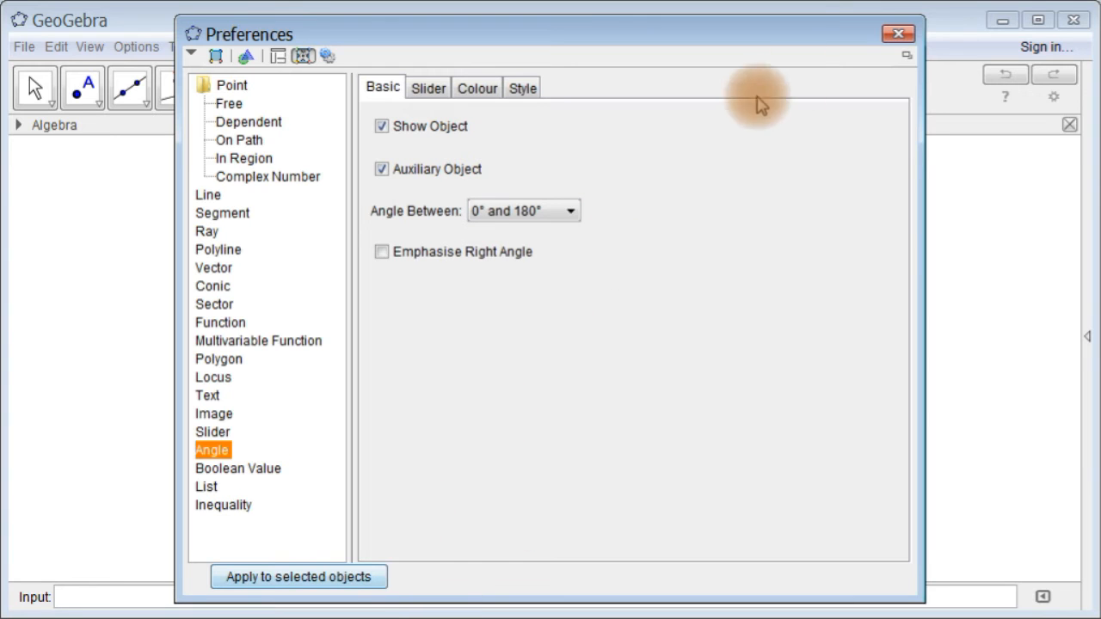
click(290, 579)
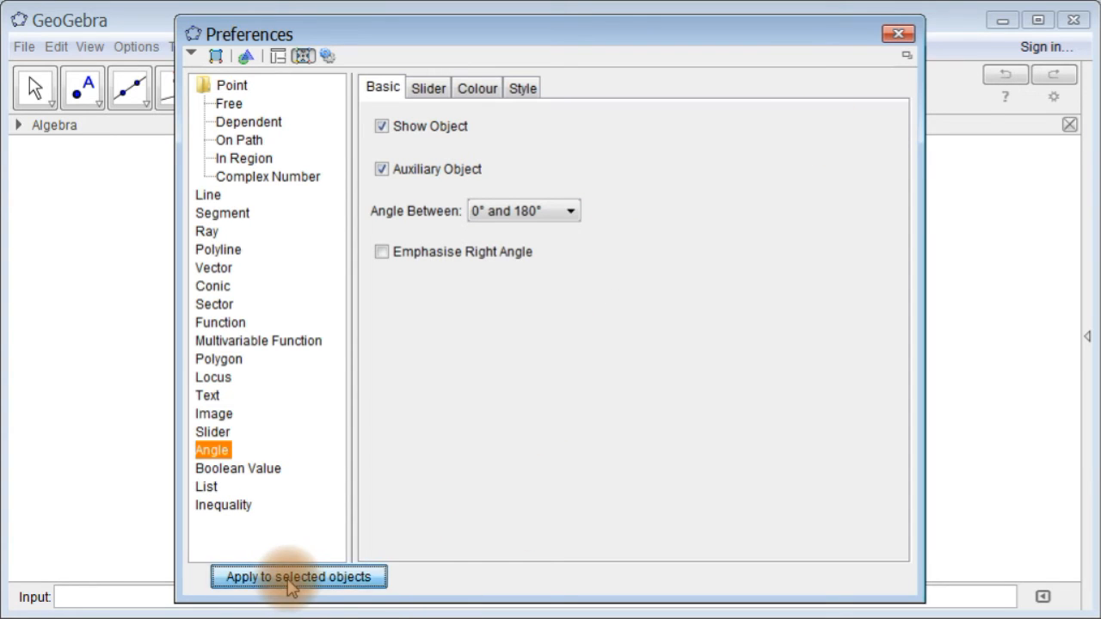
click(899, 34)
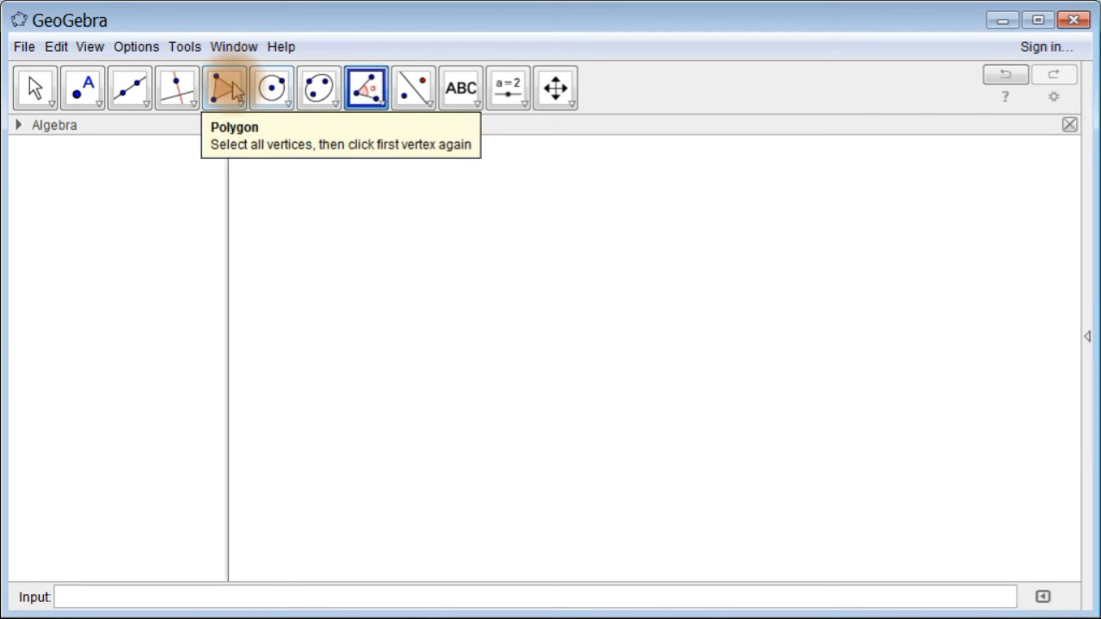
- Draw a closed pentagon ABCDE with vertices at about (-1, 3), (-1, 0), (4, 0), (4, 4) and (1, 5)
click(243, 107)
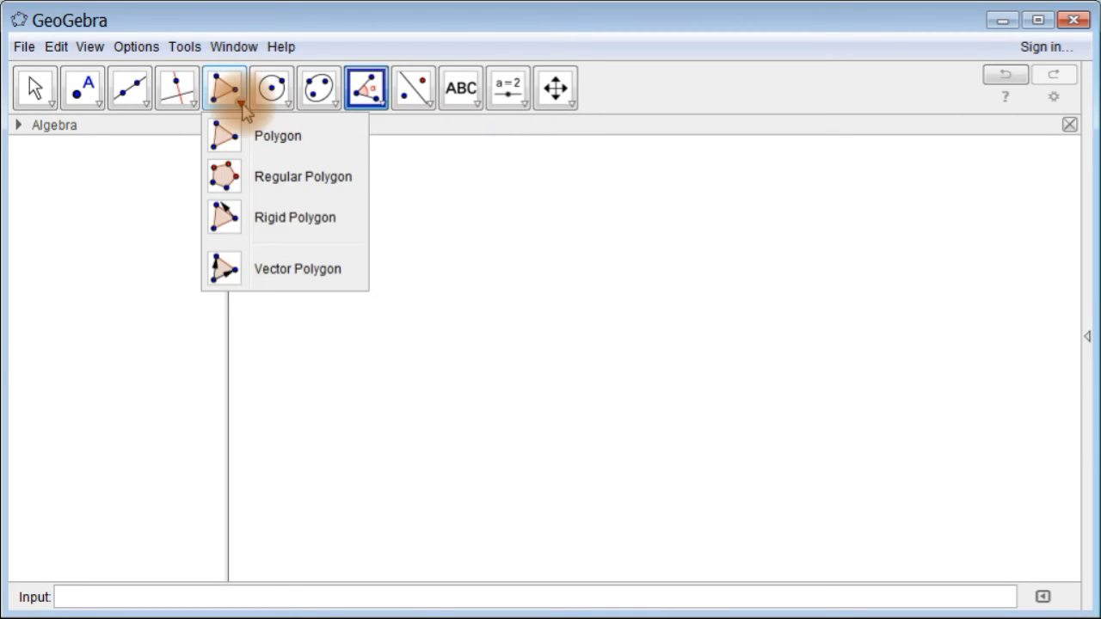
click(287, 145)
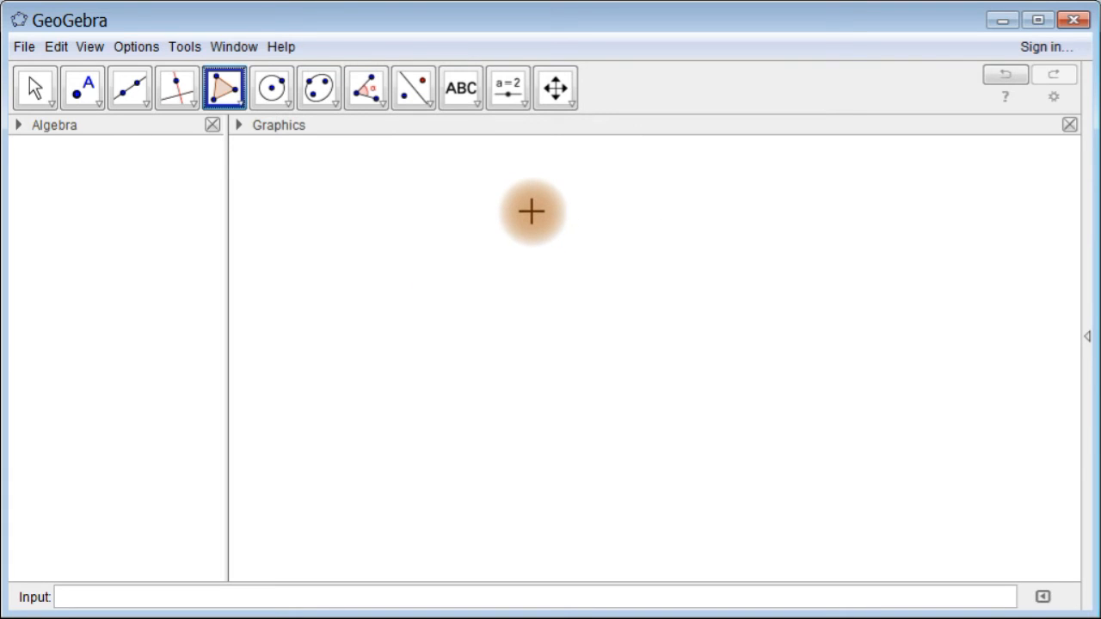
click(400, 301)
click(415, 488)
click(694, 476)
click(683, 281)
click(497, 191)
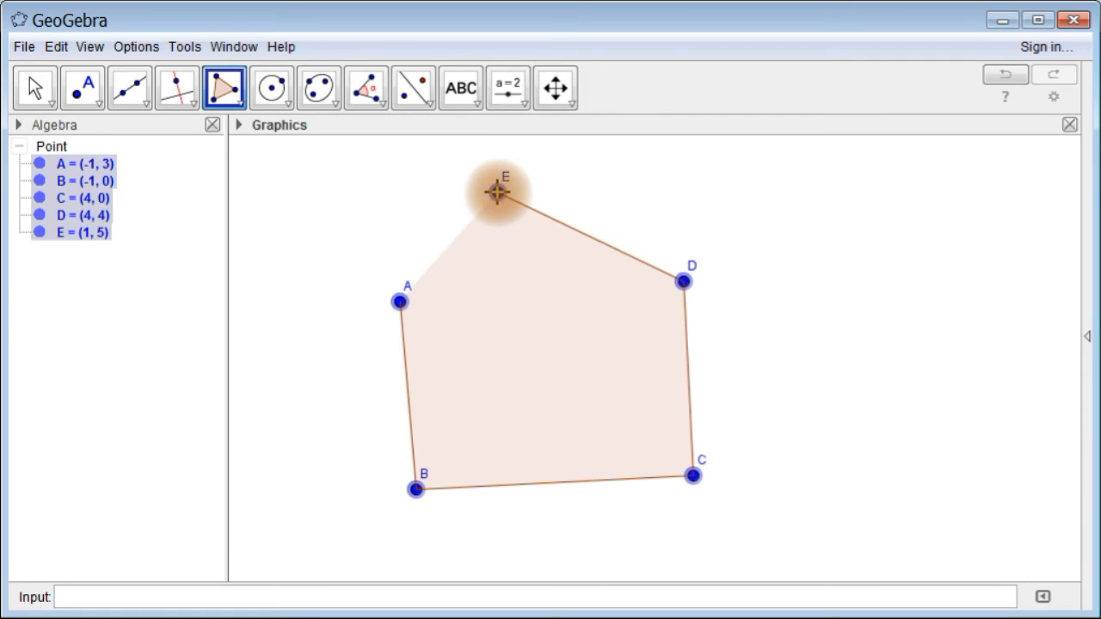
click(400, 300)
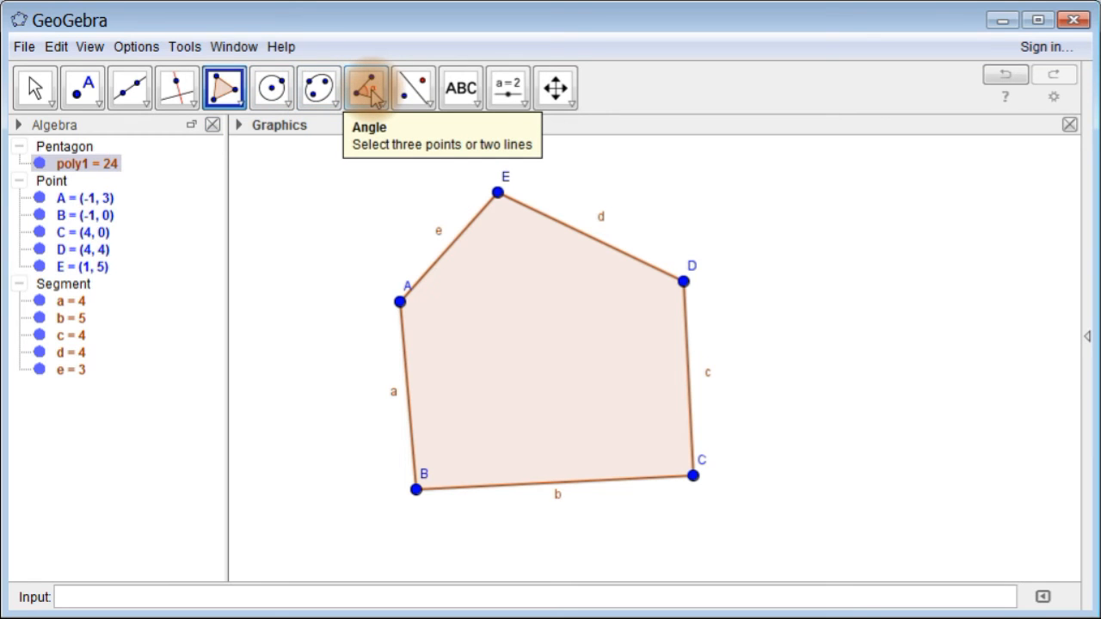
- Mark all interior angles of the pentagon and move their labels inside the polygon, clear of the vertices and angle arcs
click(370, 90)
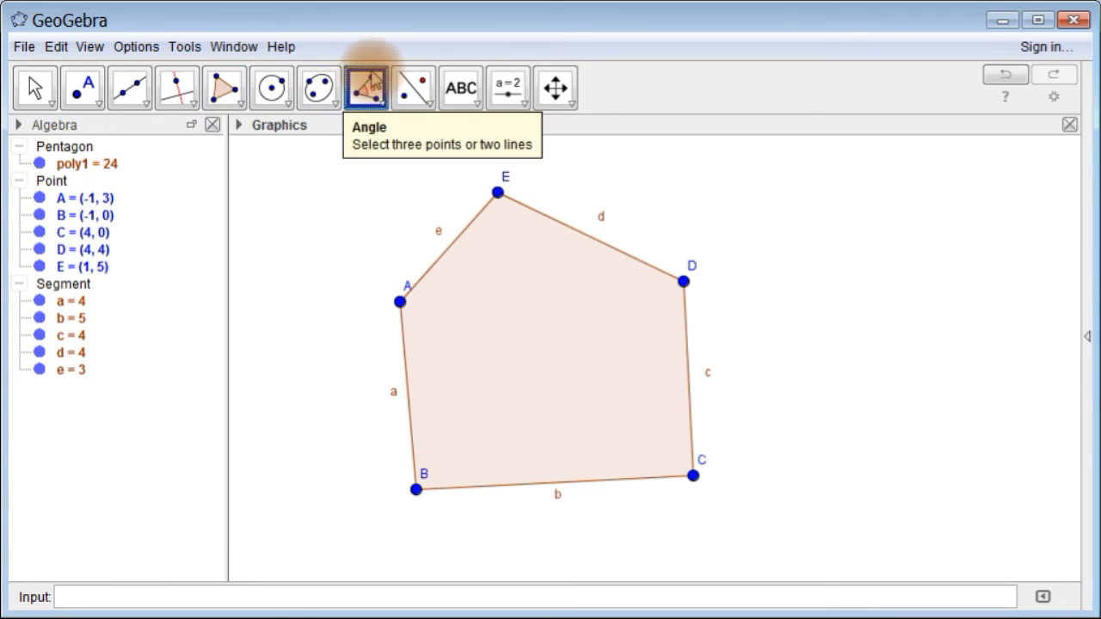
click(530, 368)
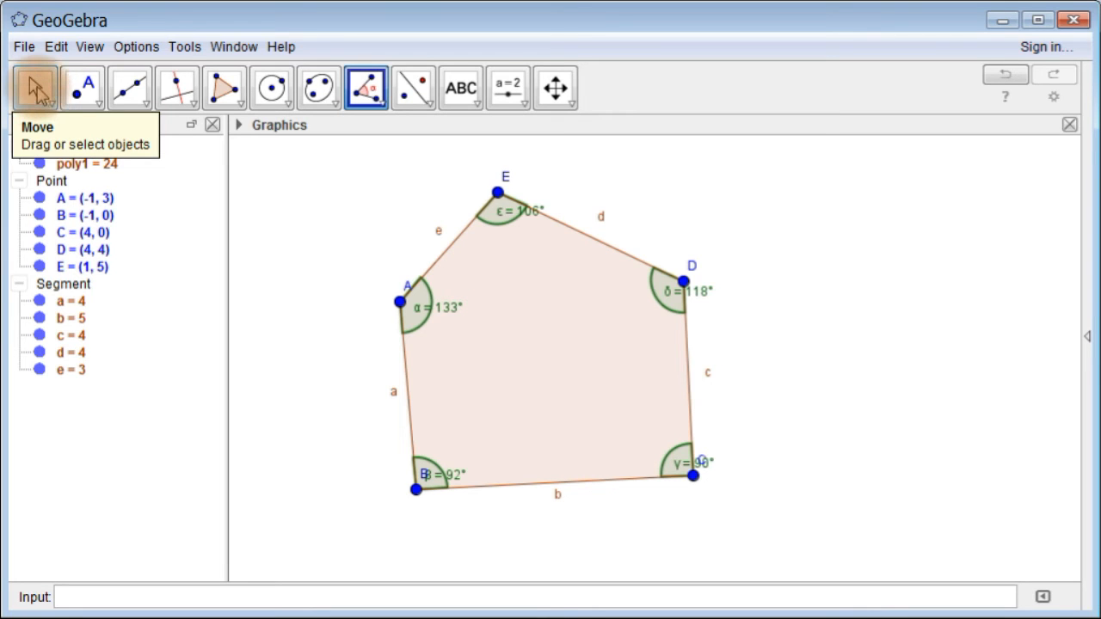
click(35, 86)
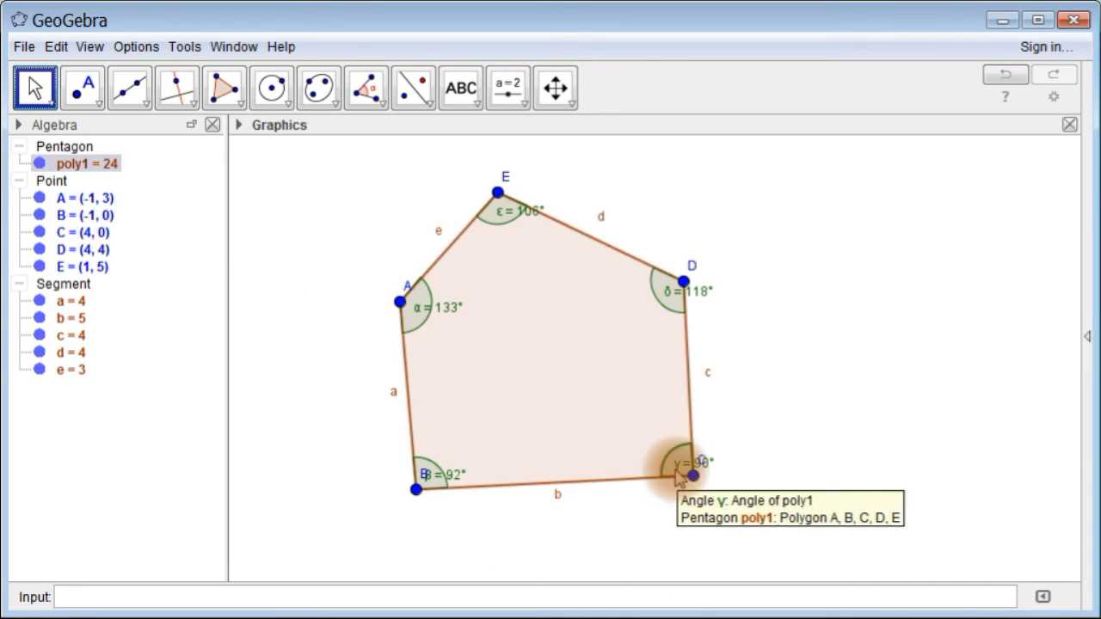
drag(676, 463, 647, 429)
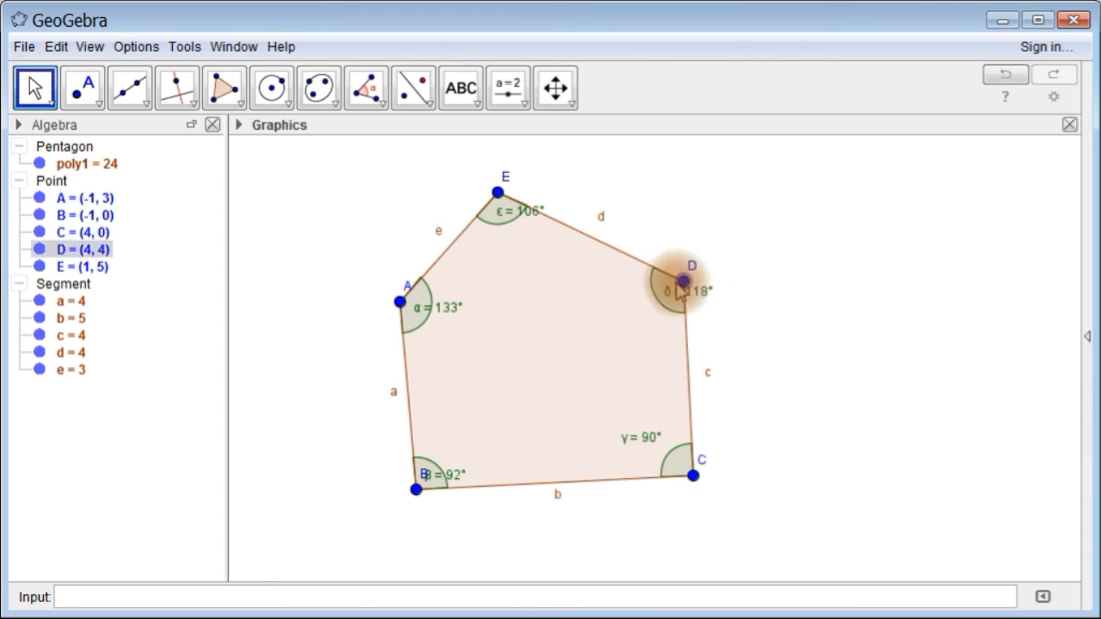
drag(677, 286, 609, 320)
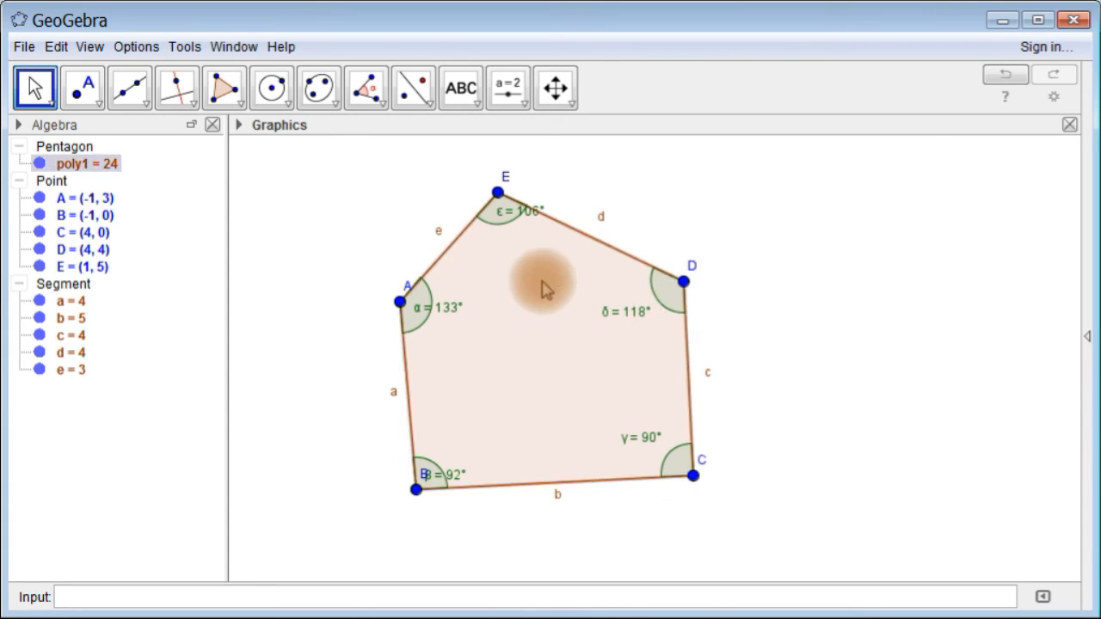
drag(500, 212, 494, 251)
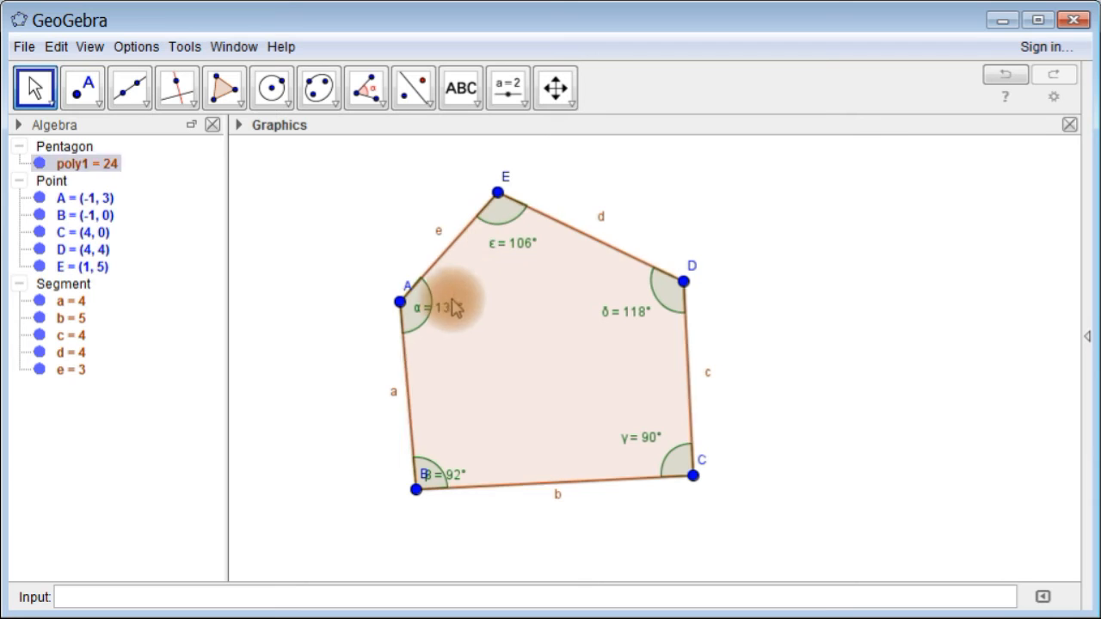
drag(419, 314, 456, 310)
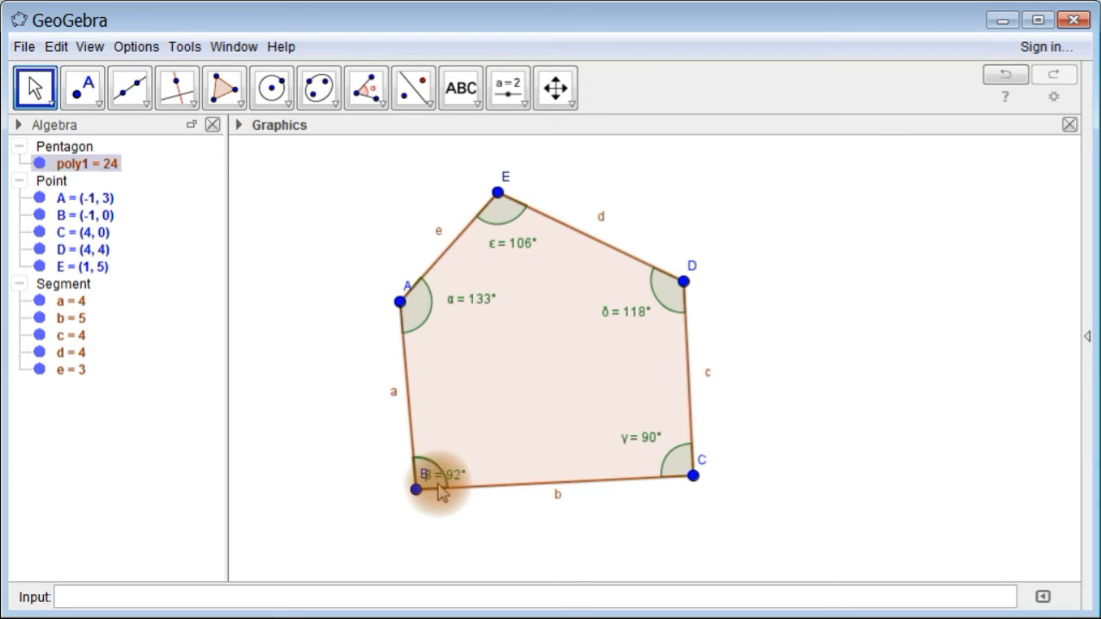
drag(437, 479, 465, 447)
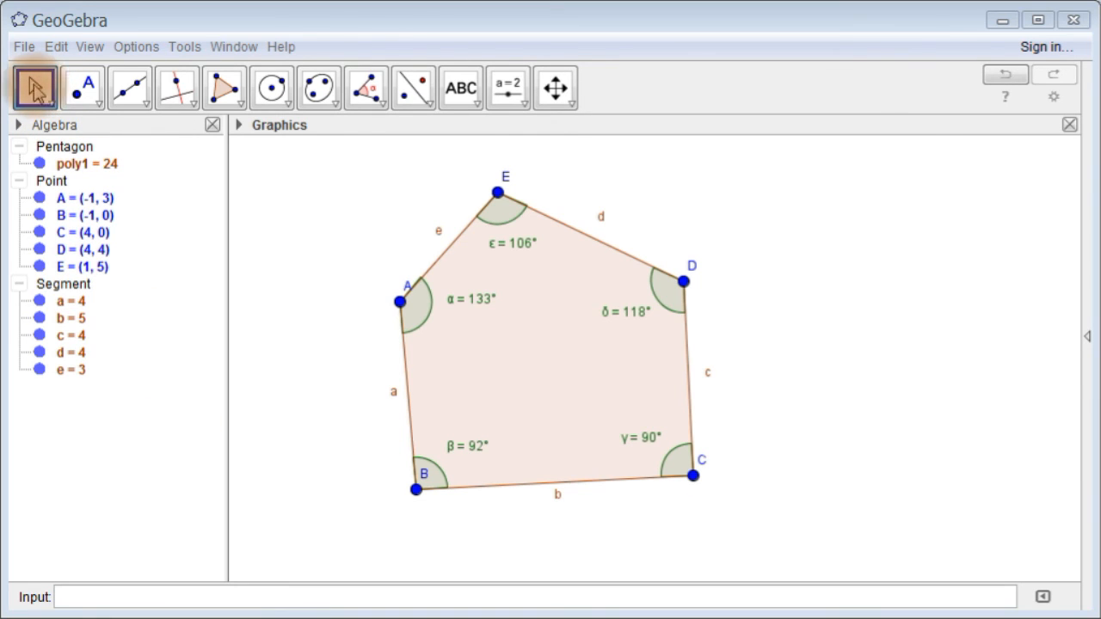
- Reshape the pentagon by moving D to about (8, 4), C to (7, -1), B to (2, 0), A to (-3, 2) and E to (2, 4)
click(682, 281)
drag(682, 280, 890, 256)
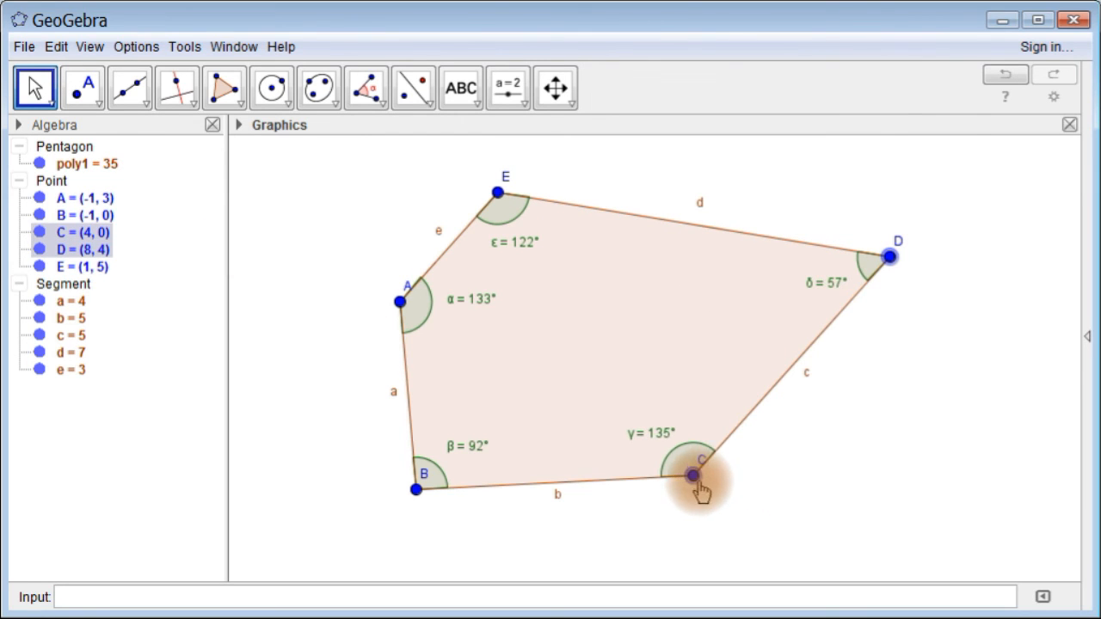
drag(694, 476, 831, 529)
drag(413, 488, 517, 442)
click(400, 302)
drag(400, 302, 311, 350)
drag(498, 192, 564, 237)
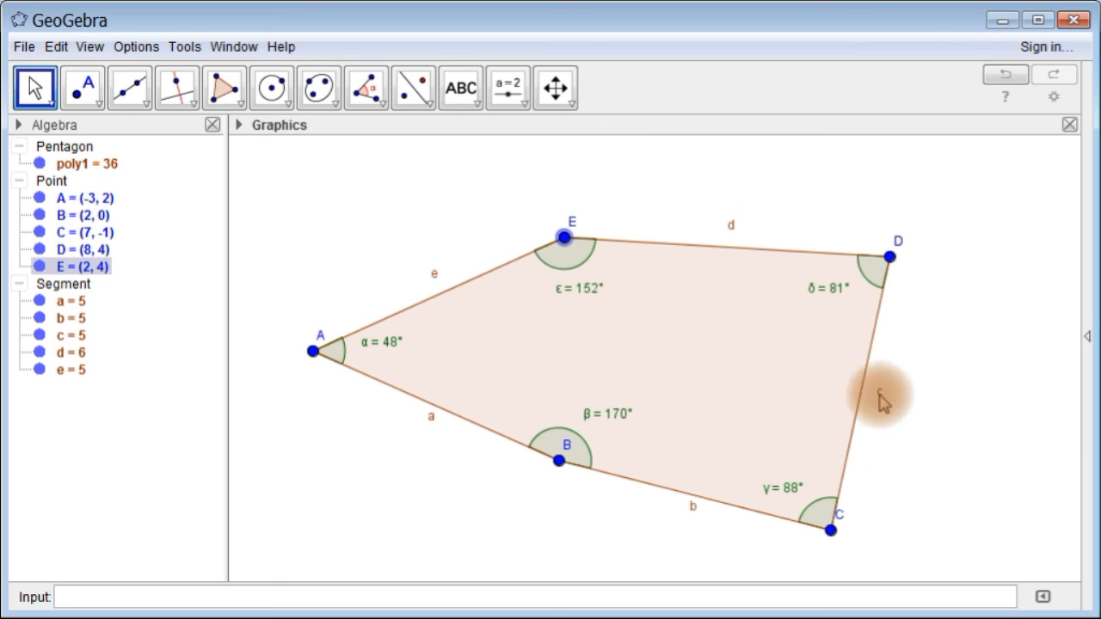
click(826, 465)
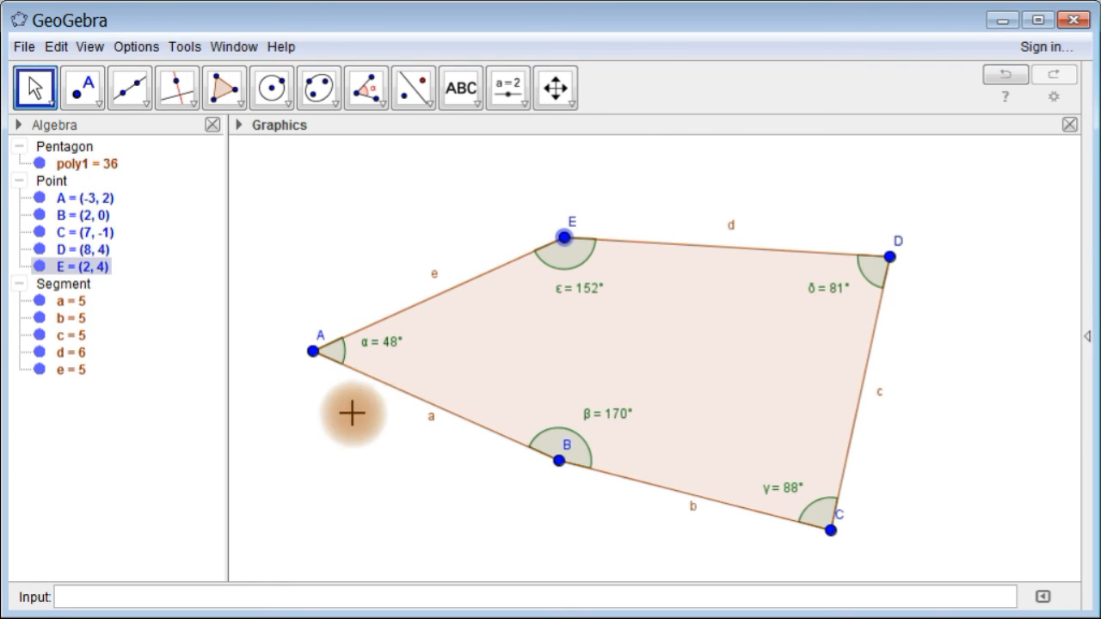